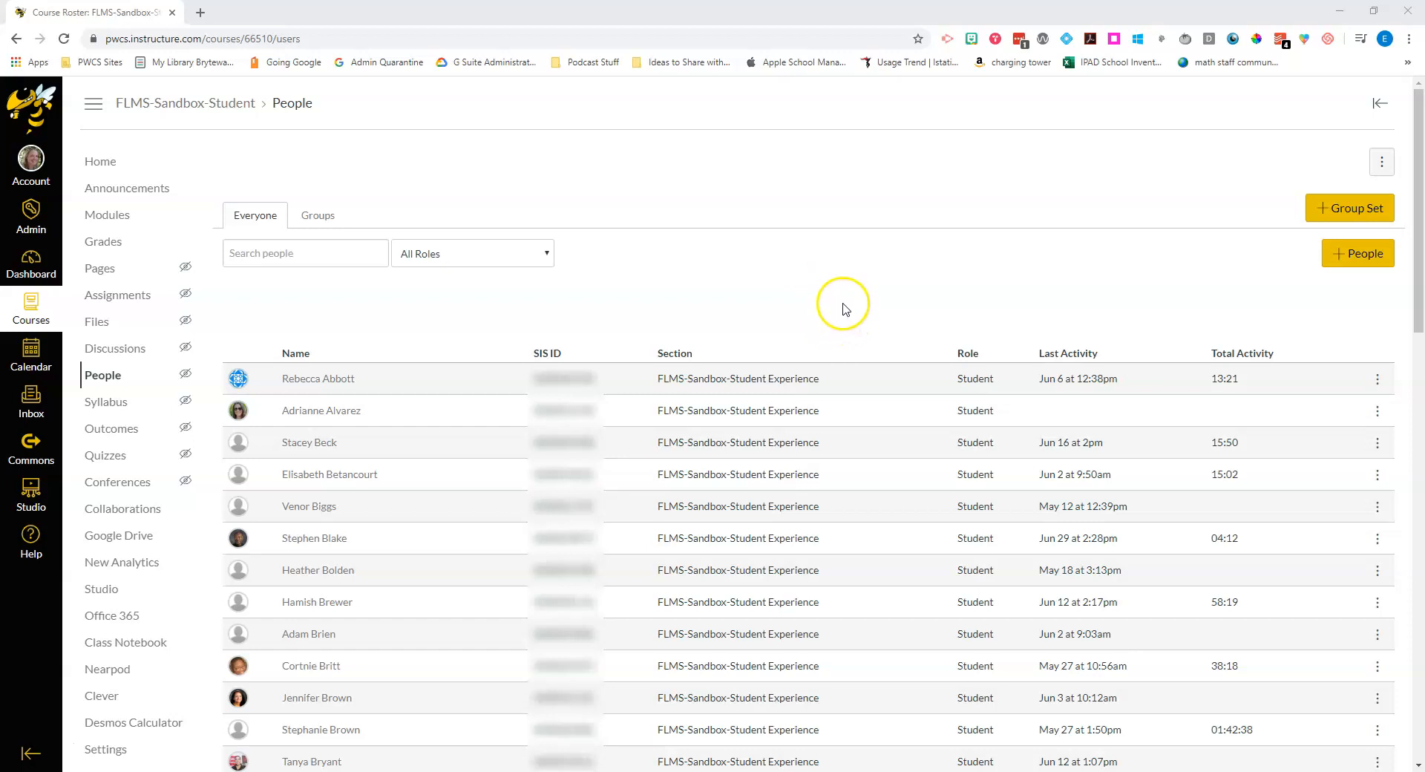
Step: Start the Add People form with a student email address and the Student role
click(1361, 259)
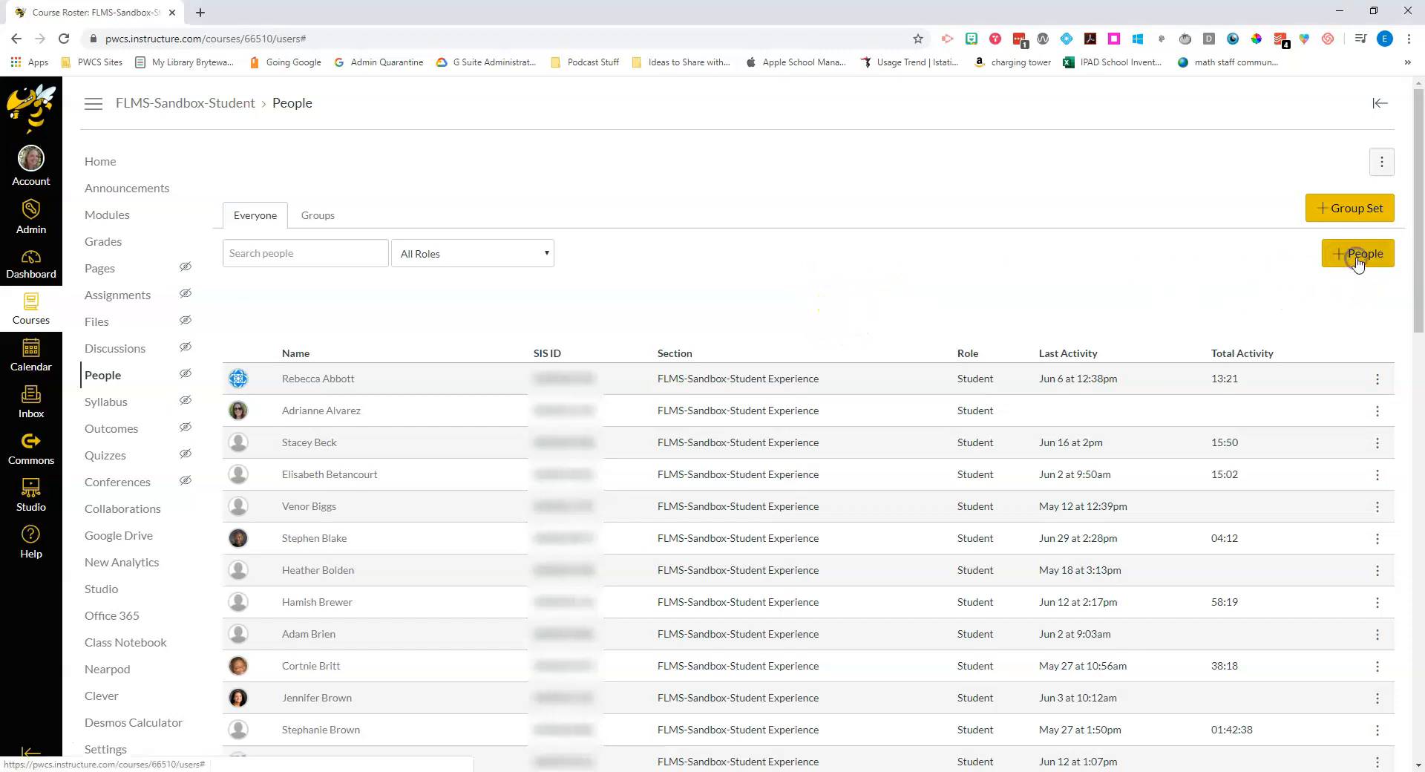
click(691, 373)
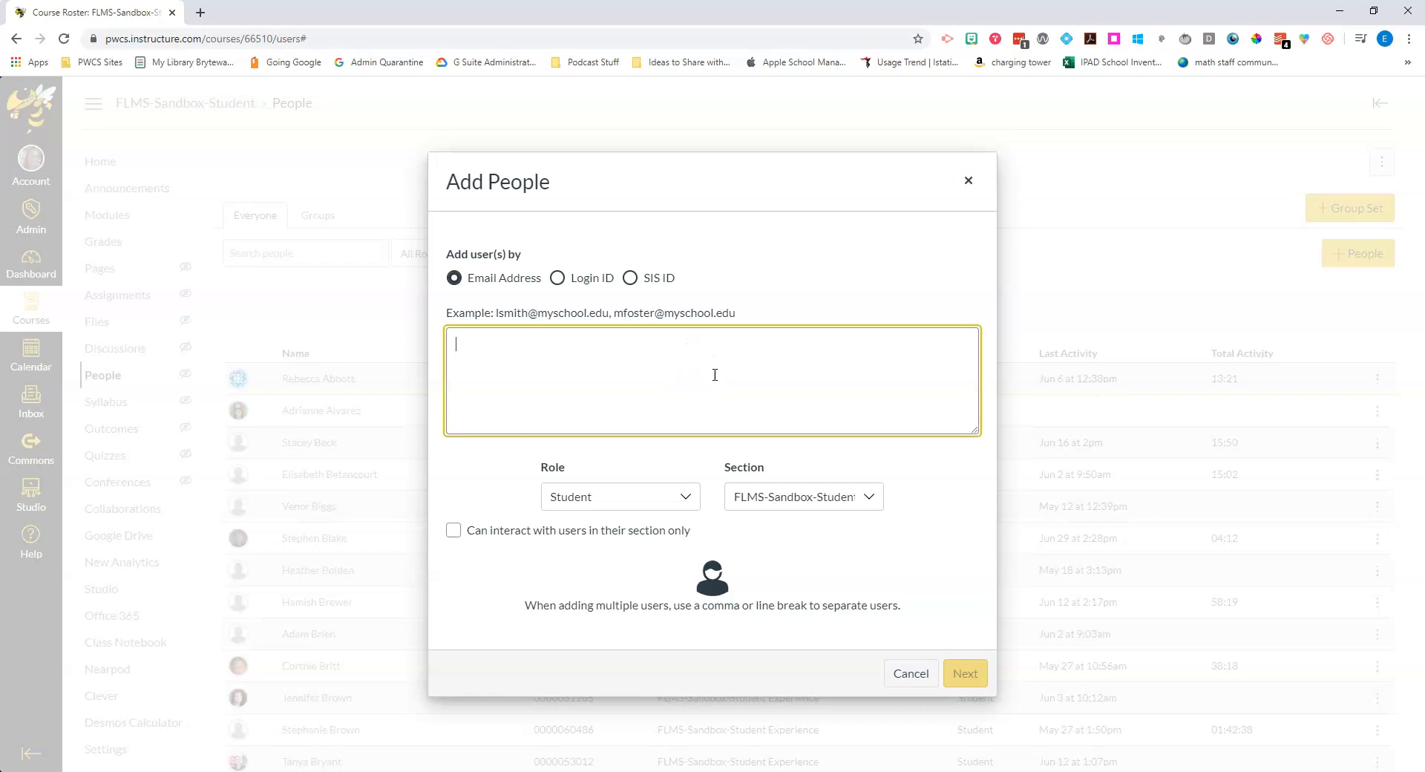
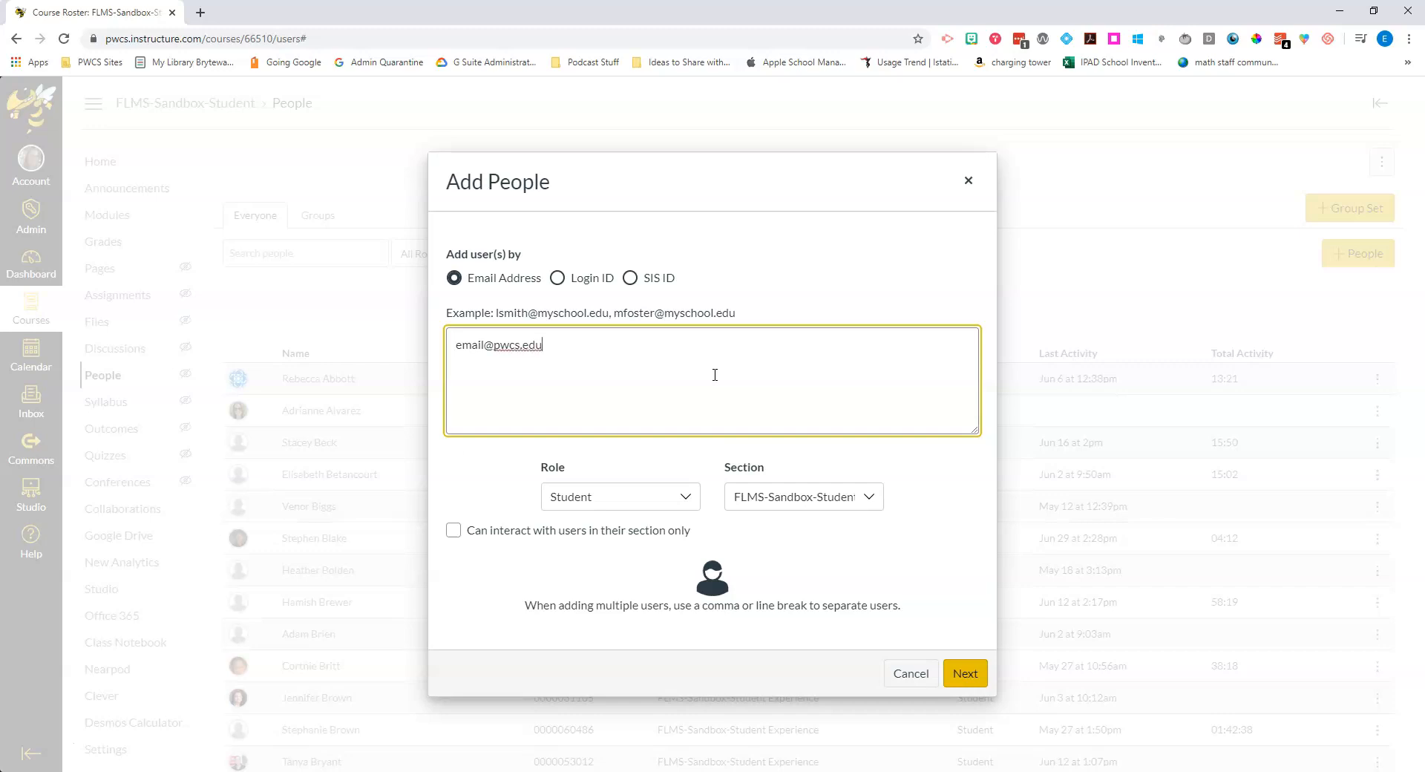
click(684, 498)
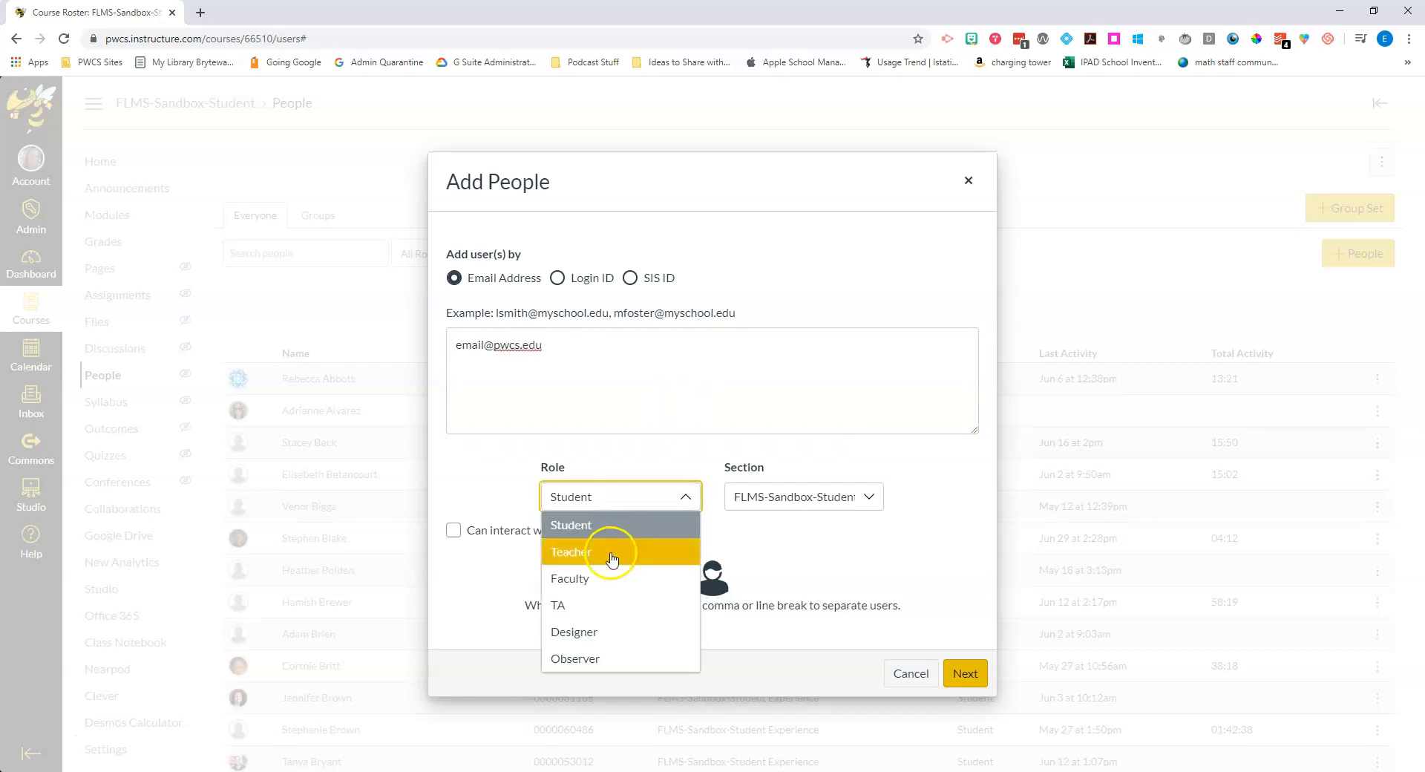
click(781, 544)
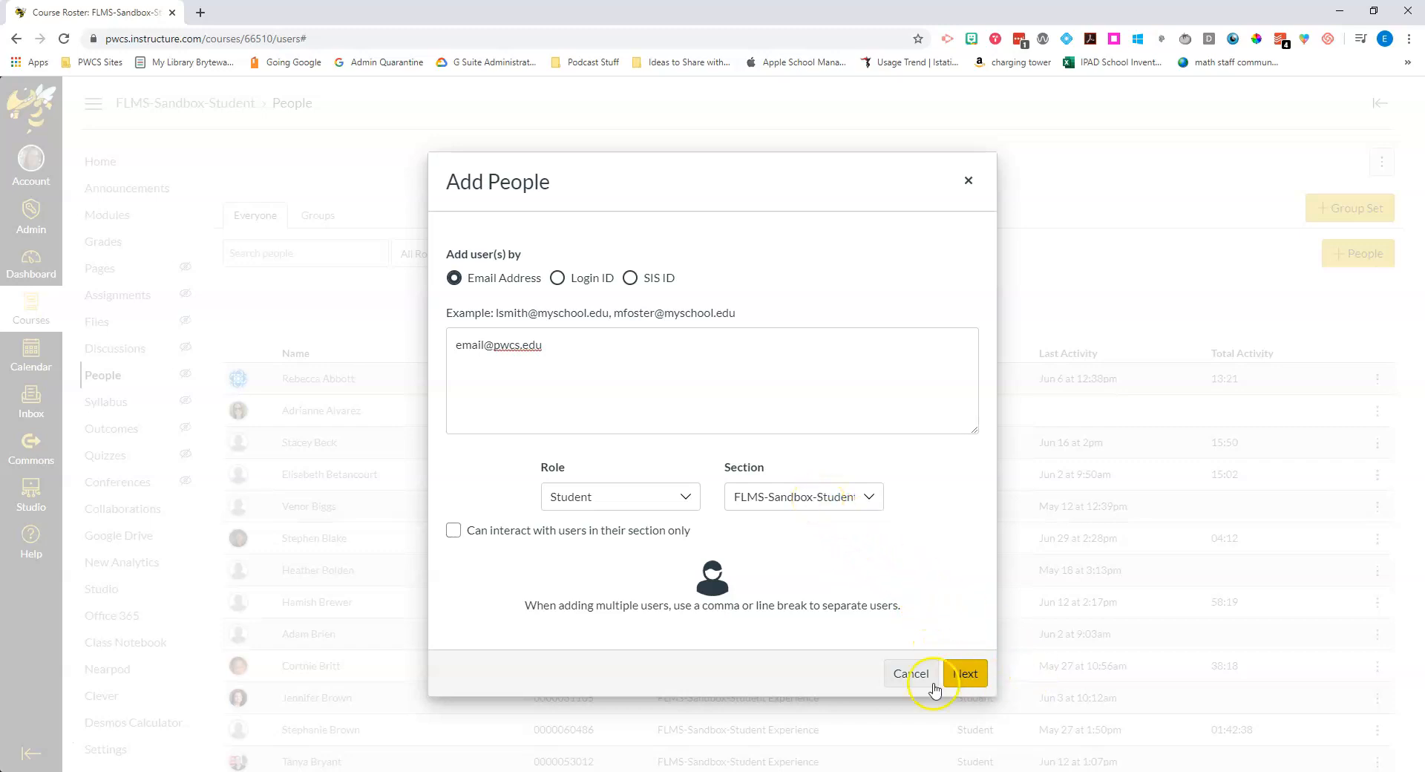
Step: Close the Add People form without adding anyone, then begin a new group set from Student Groups
click(970, 183)
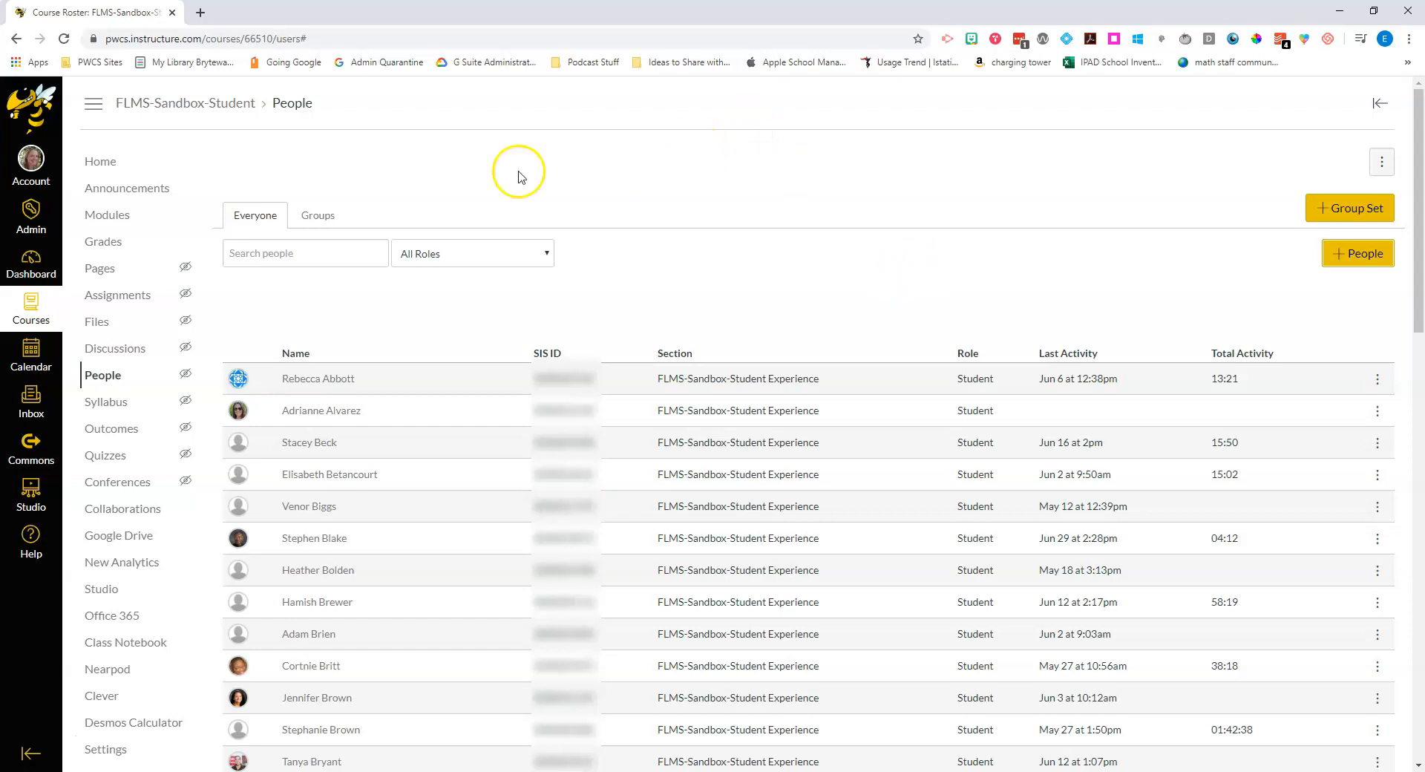
click(321, 225)
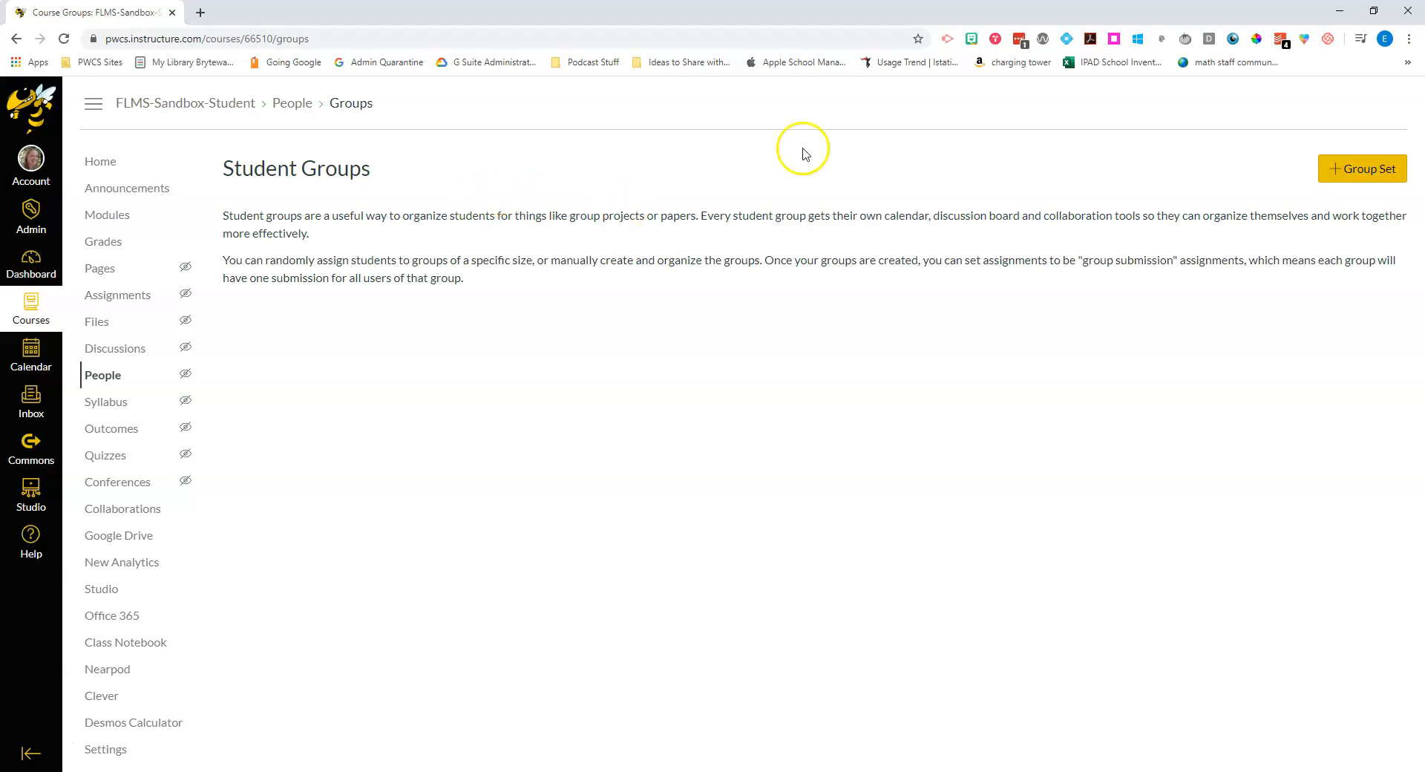
click(1349, 173)
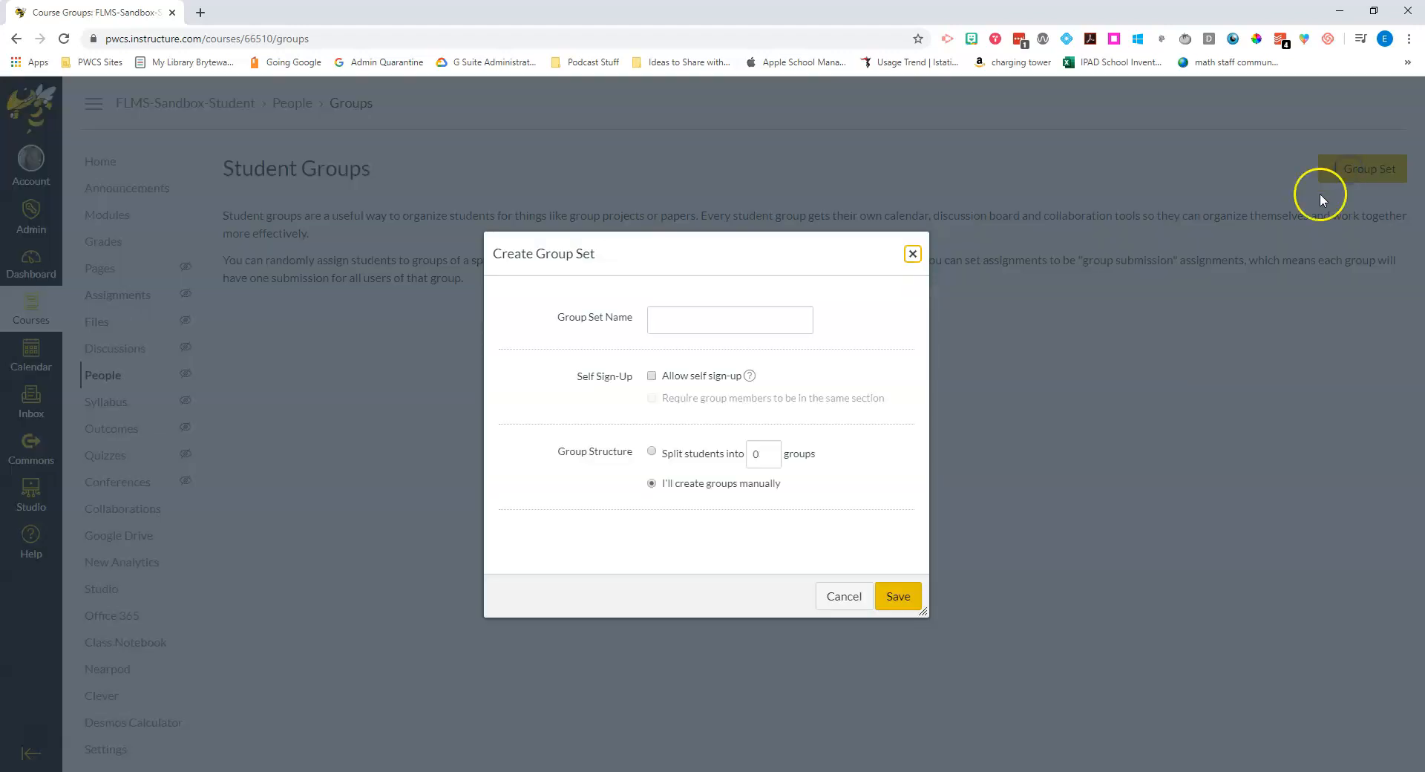
Step: Name the group set 'Book Clubs', keep manual group creation, and save it
click(736, 322)
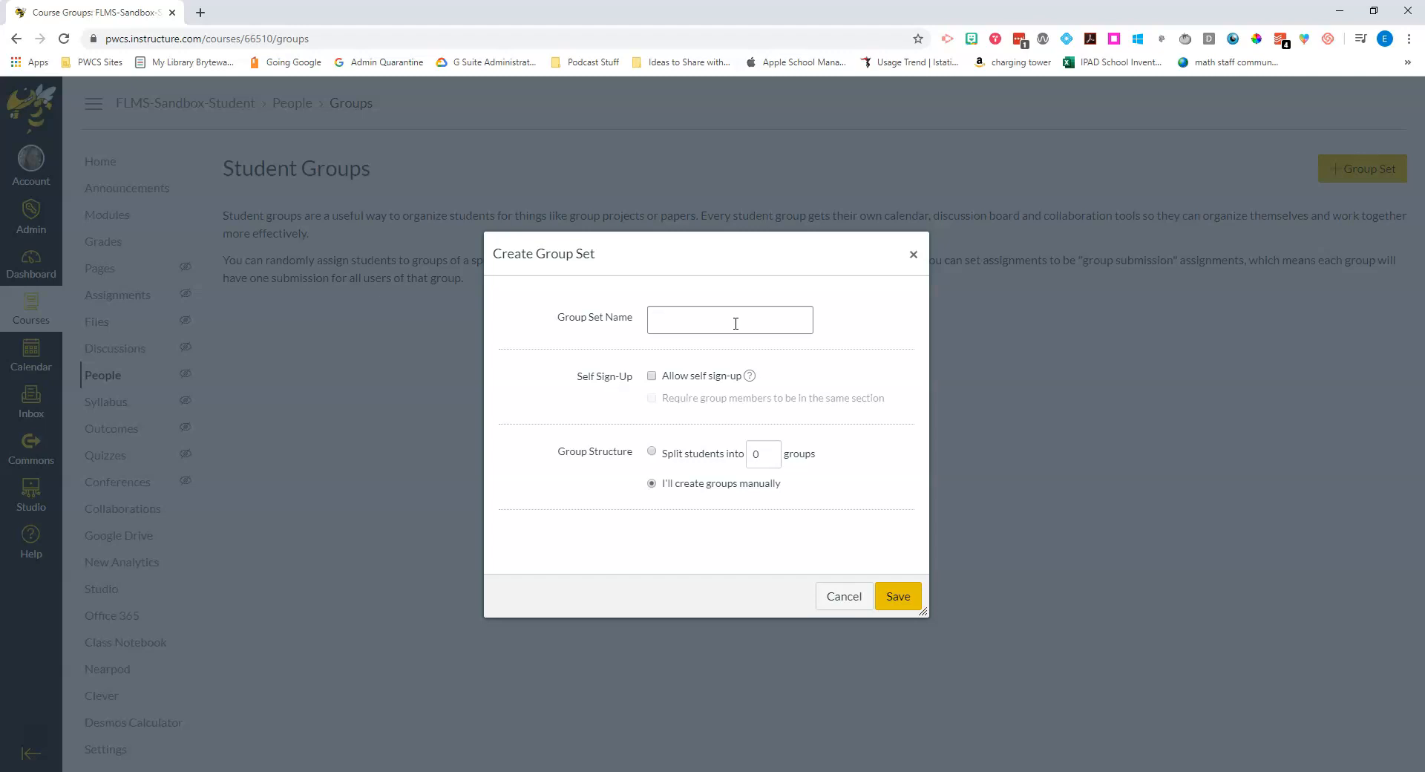
text(Bi)
text(ook C)
text(lubs)
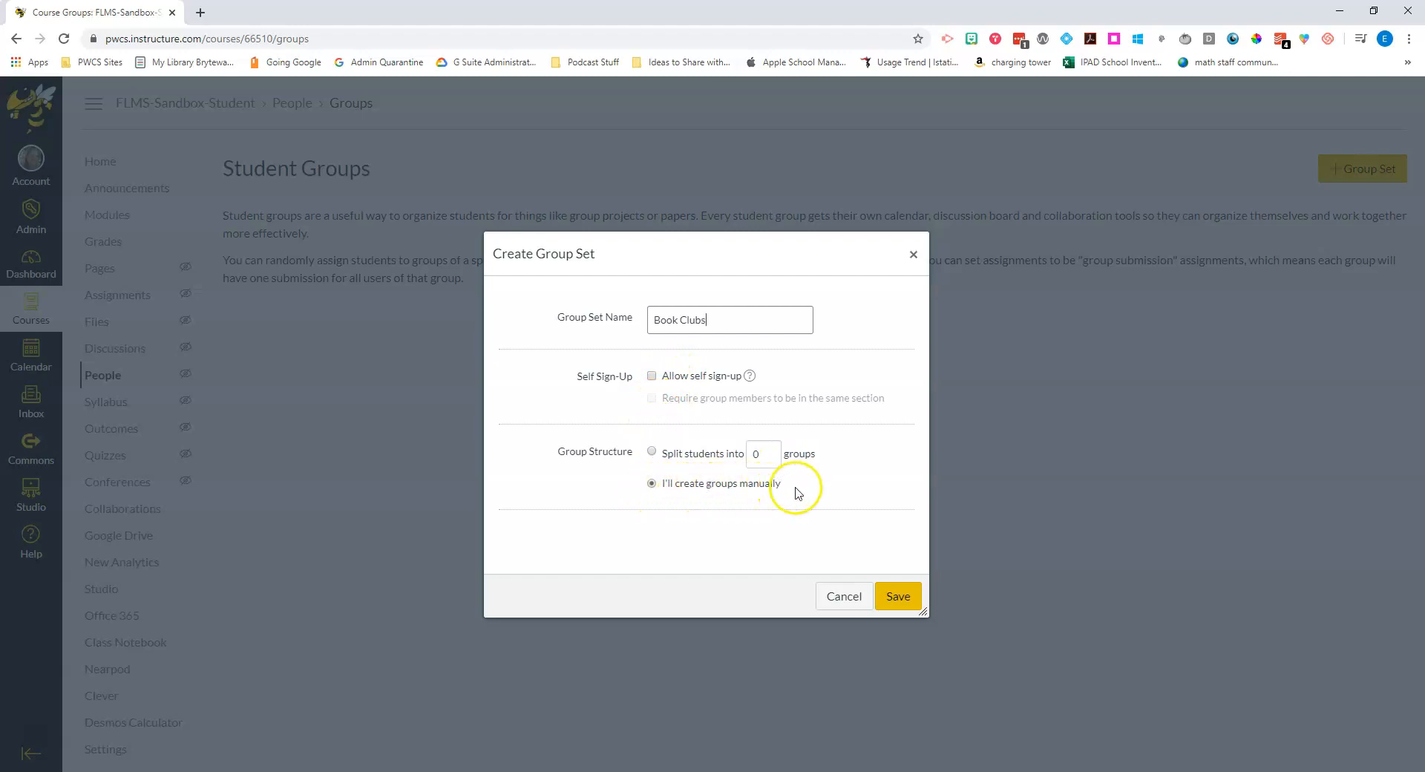
click(898, 599)
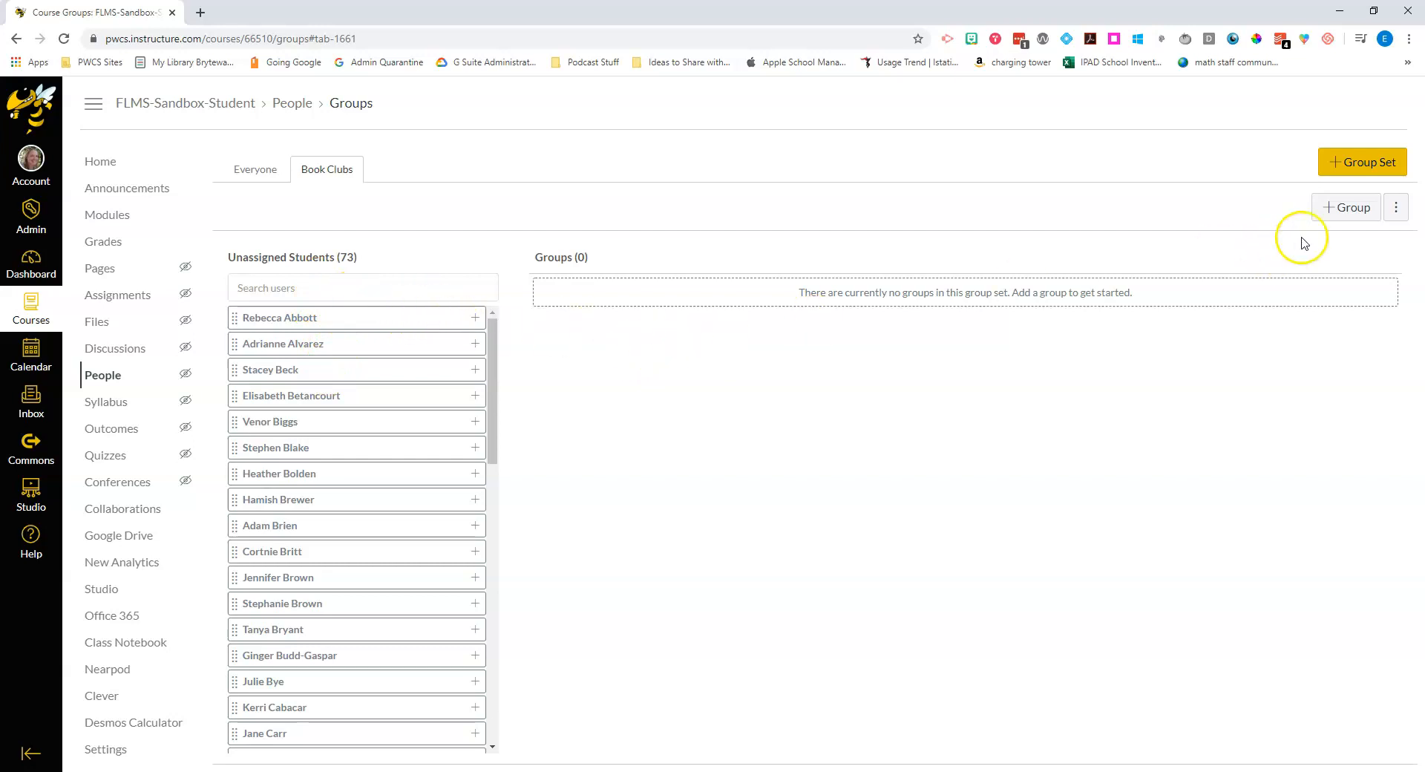
Step: Add a group named 'The Giver' to the Book Clubs set
click(1331, 217)
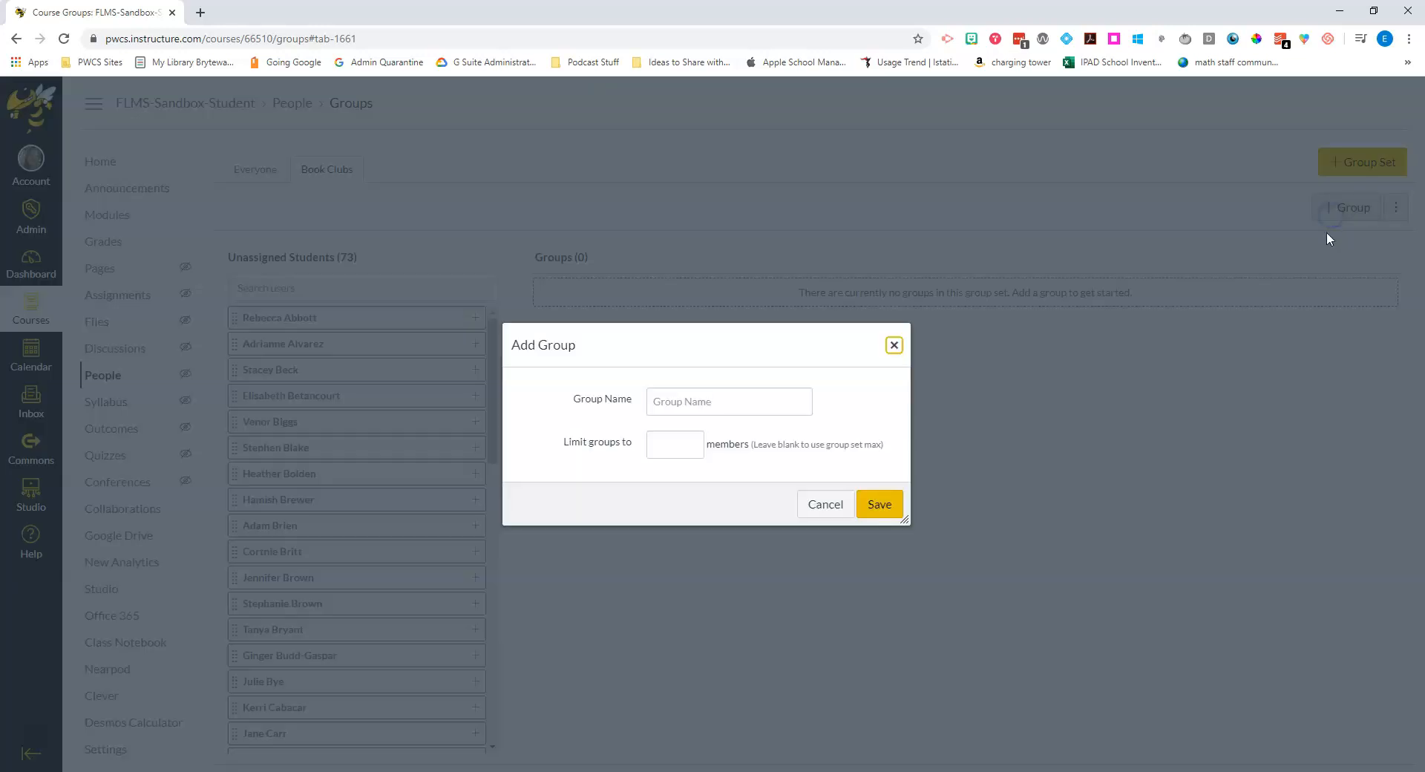
click(673, 403)
text(The Giver)
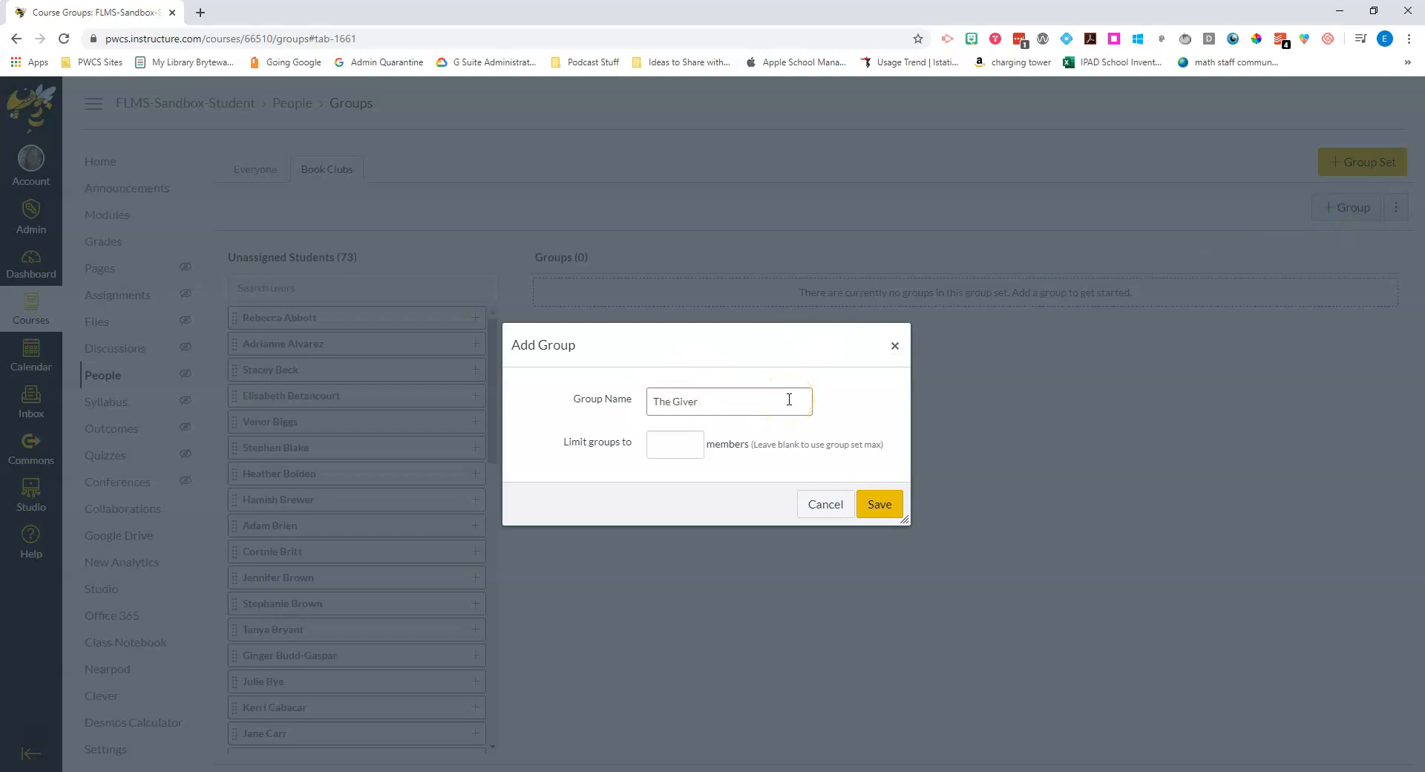
click(890, 504)
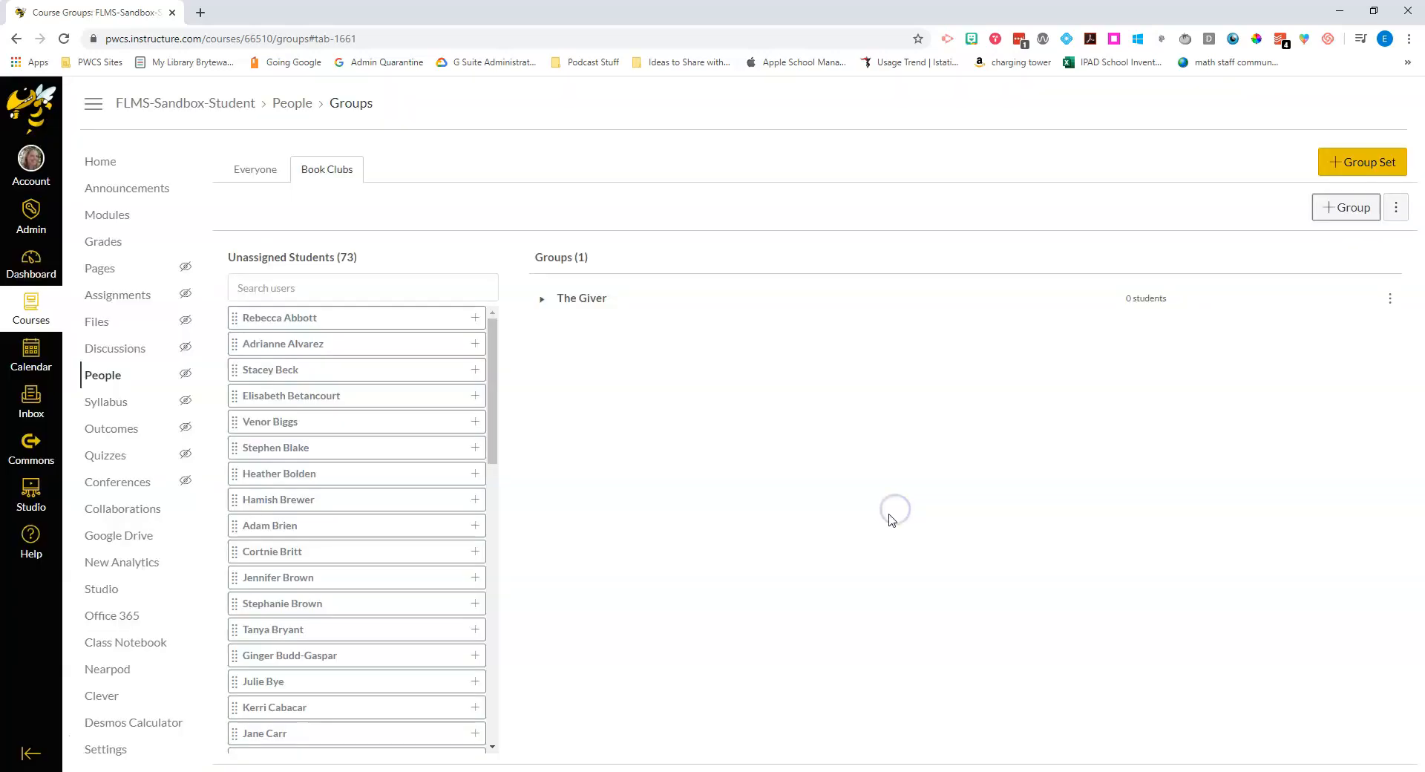
Step: Add a second group named 'Hunger Games'
click(1355, 207)
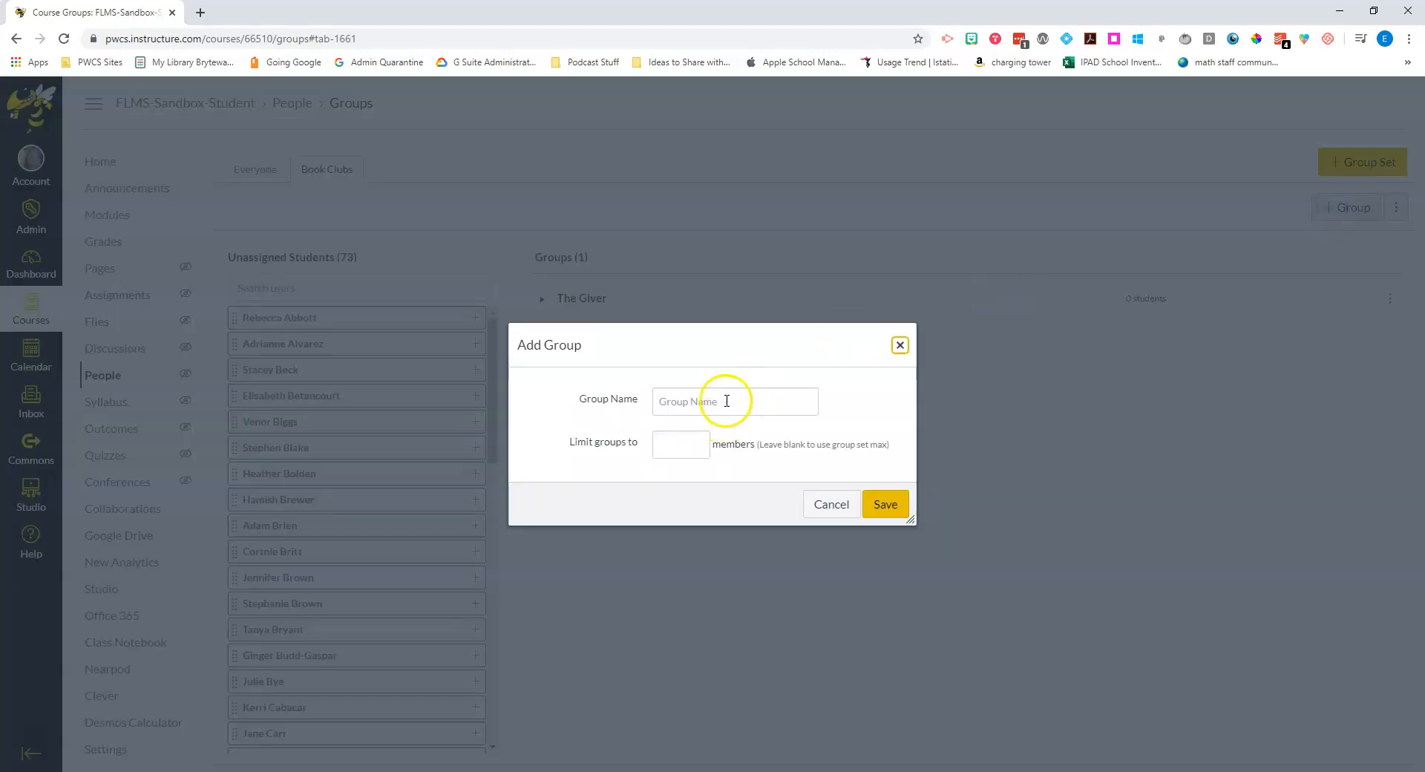
text(Hunger Games)
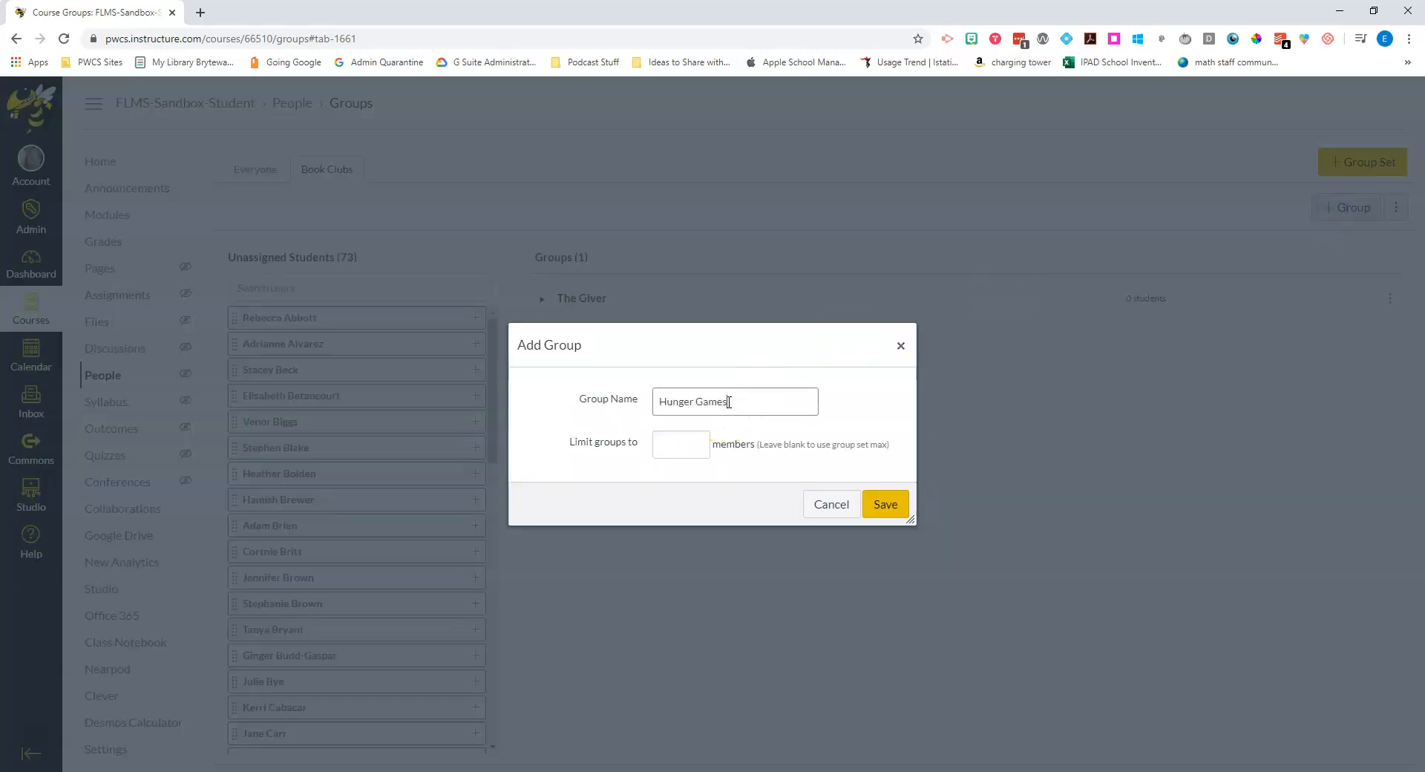
click(886, 504)
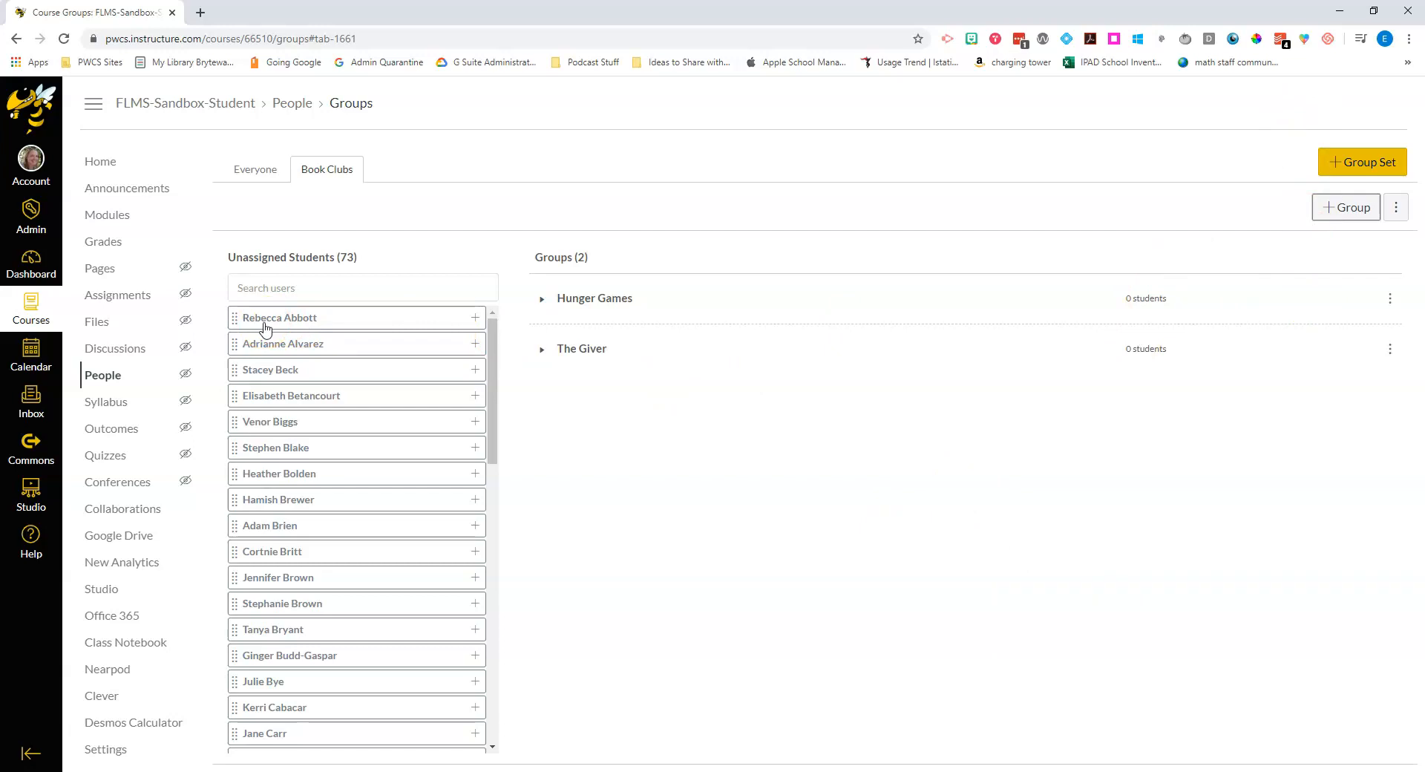
Step: Drag three unassigned students into Hunger Games and three into The Giver
drag(265, 328, 569, 314)
drag(307, 402, 622, 300)
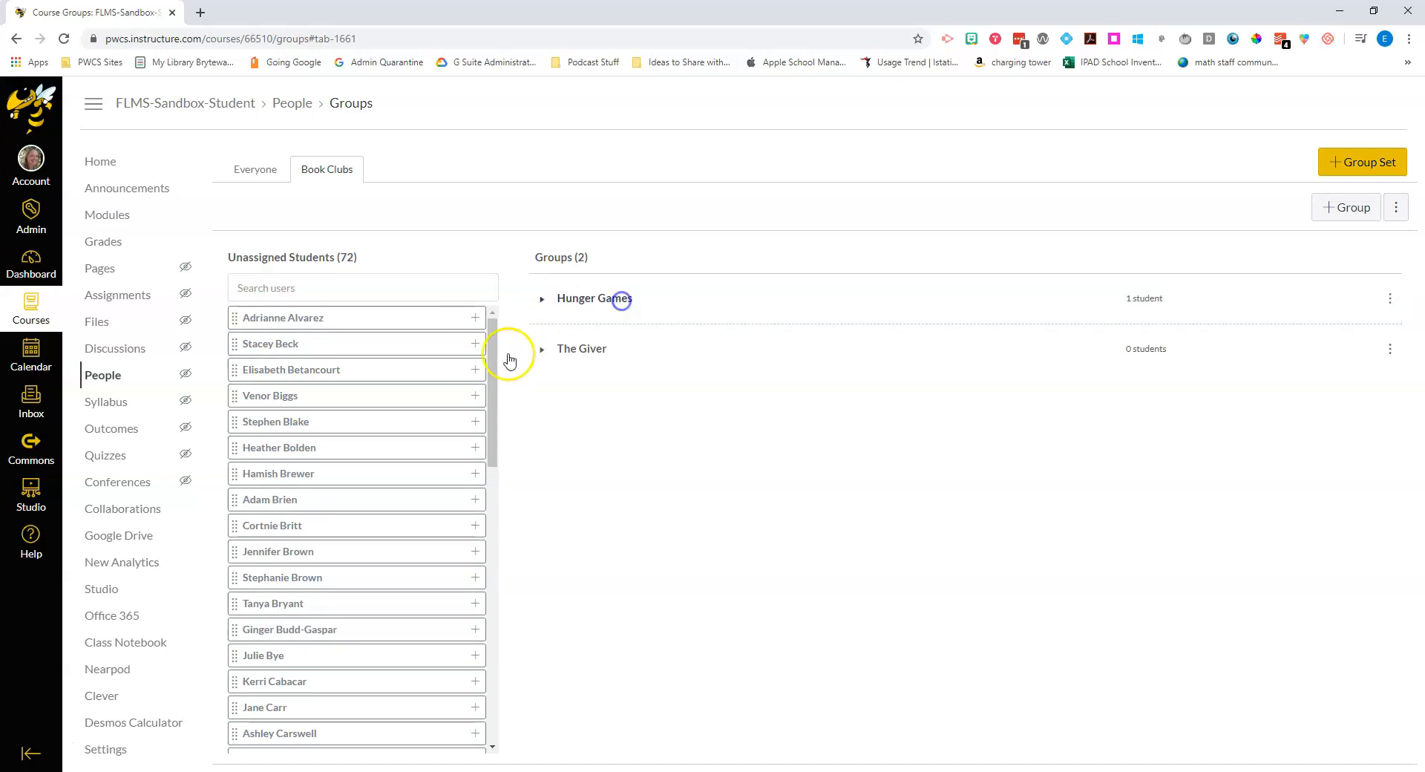
drag(327, 416, 602, 299)
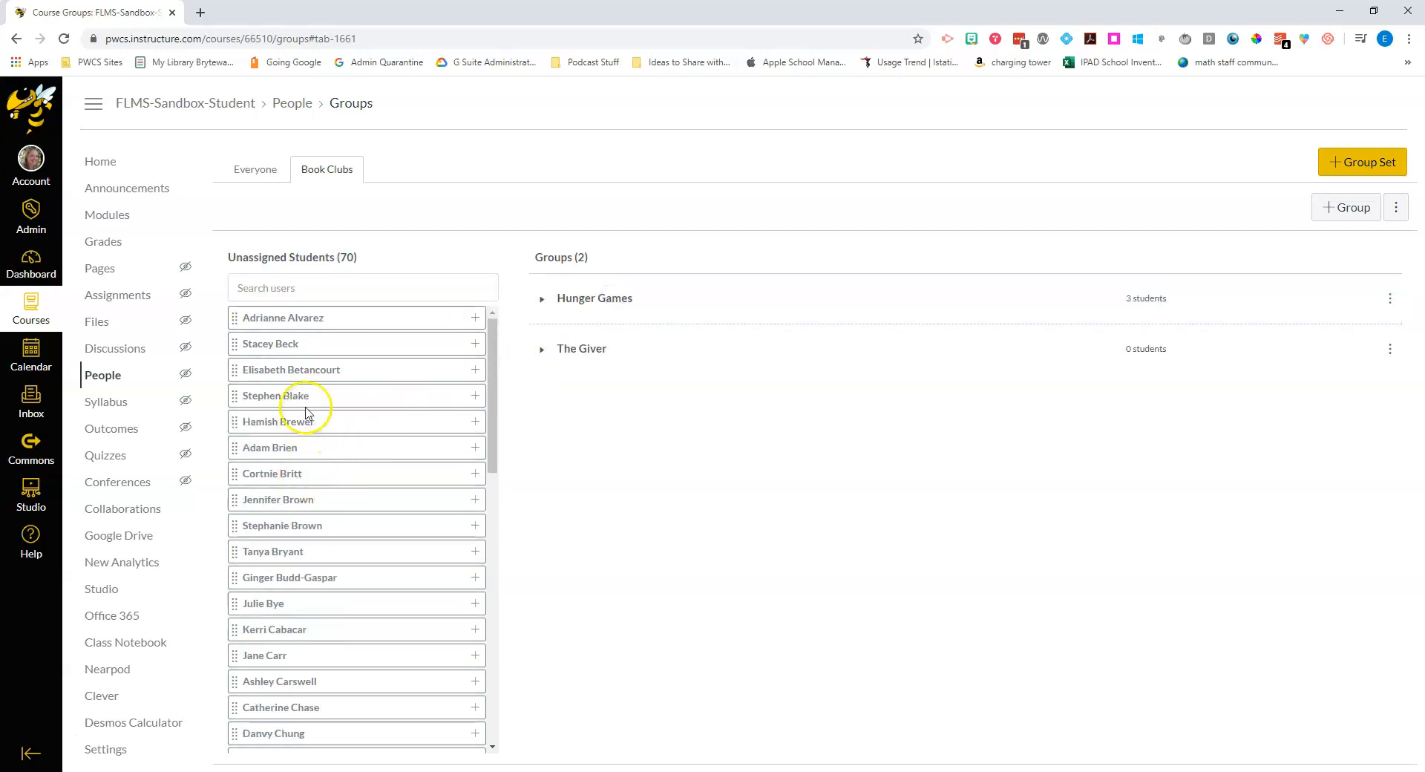
drag(319, 343, 564, 349)
drag(352, 372, 576, 359)
drag(372, 397, 613, 374)
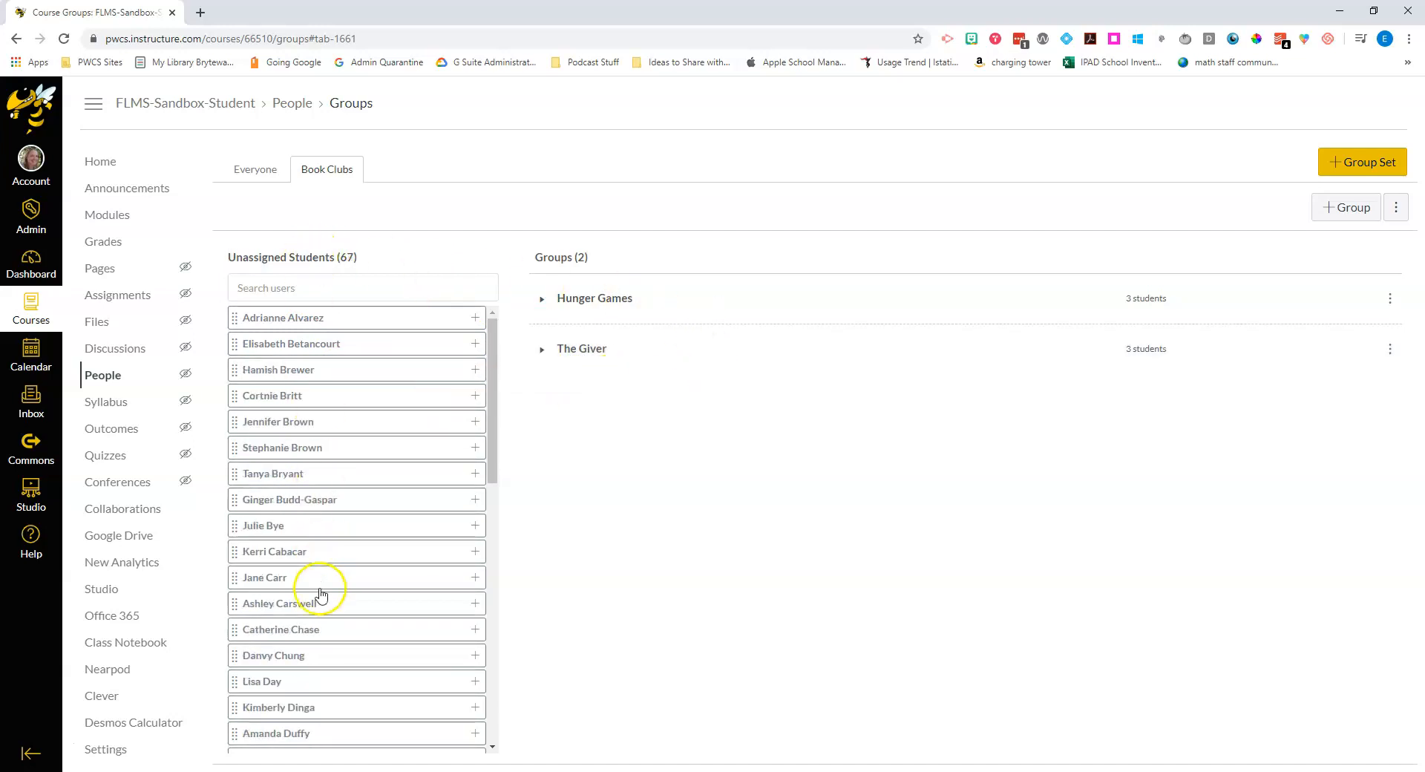
Step: Expand and collapse Hunger Games and The Giver to confirm their three members each
click(540, 301)
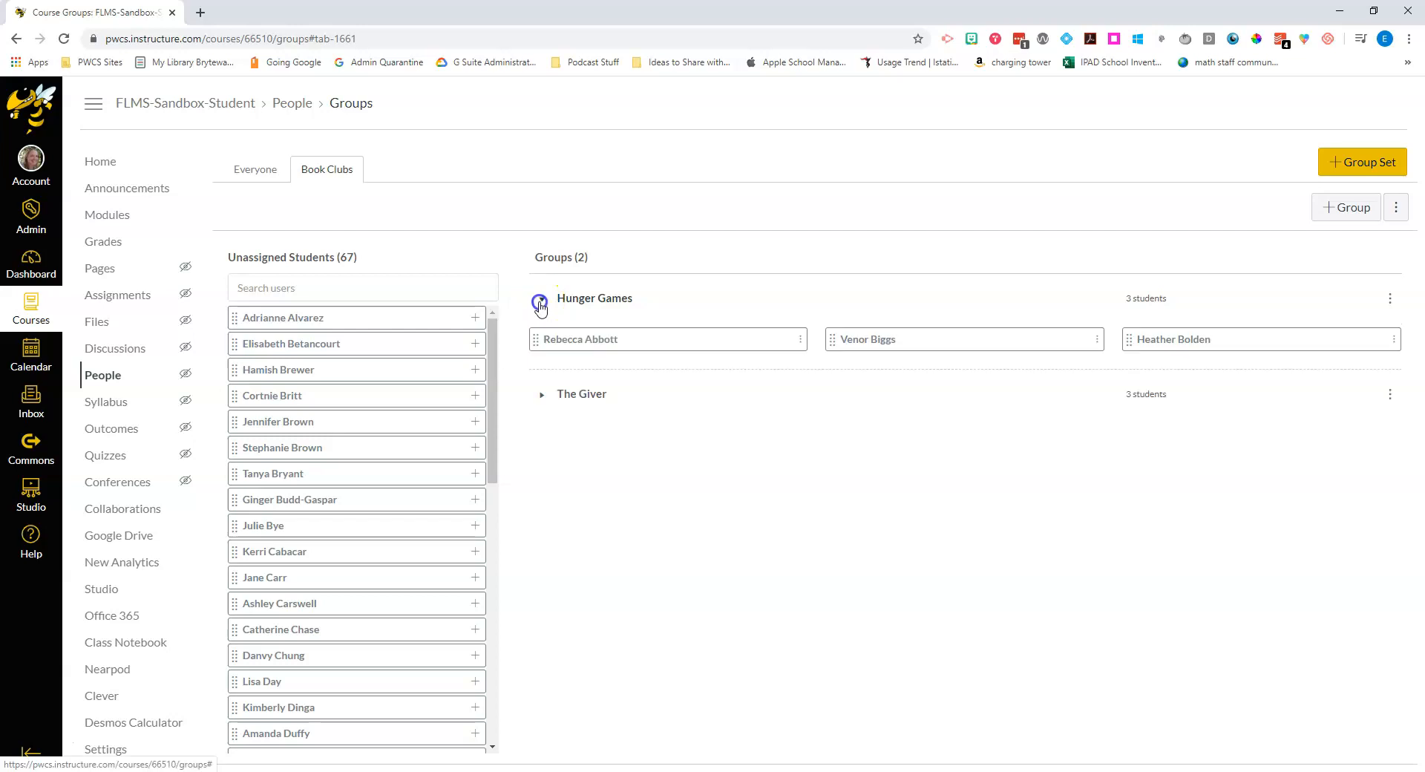
click(540, 300)
click(543, 350)
click(542, 350)
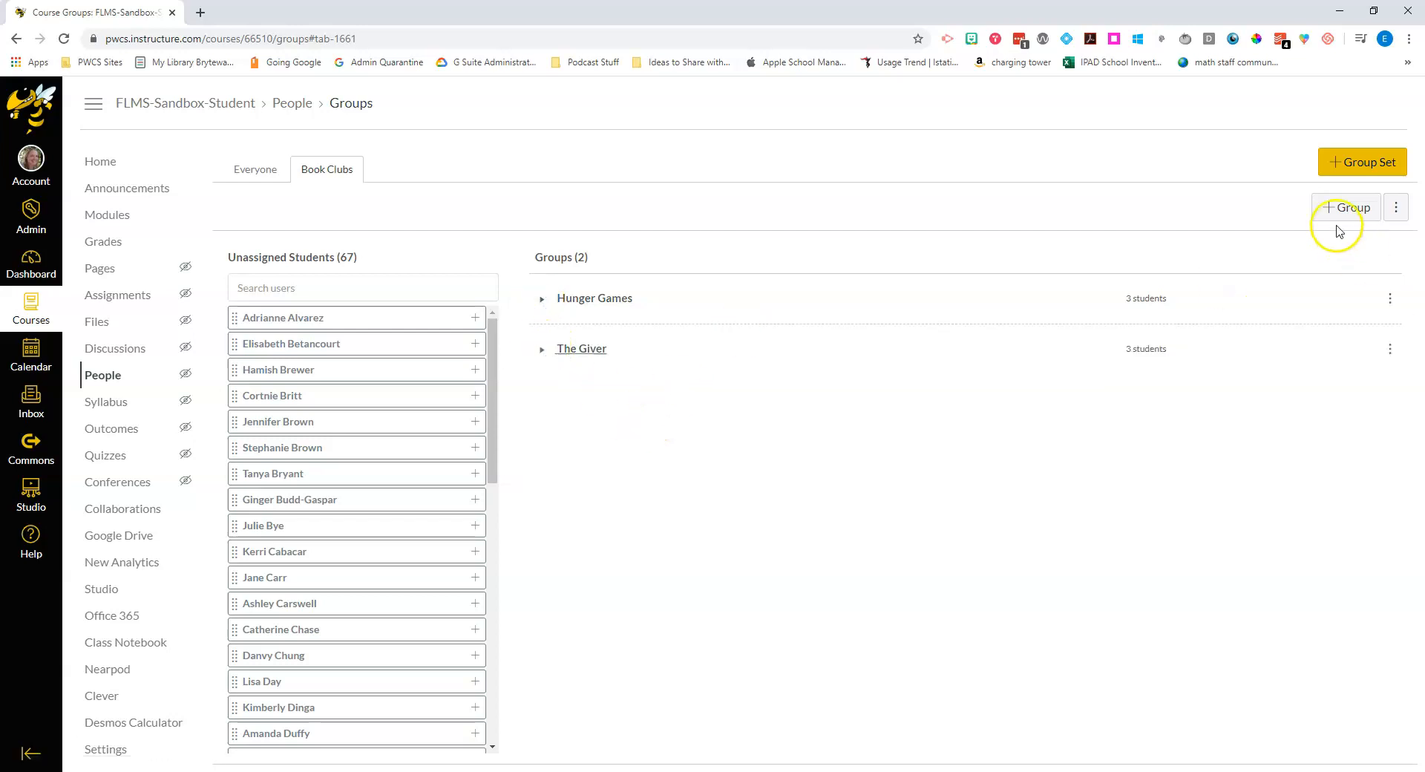